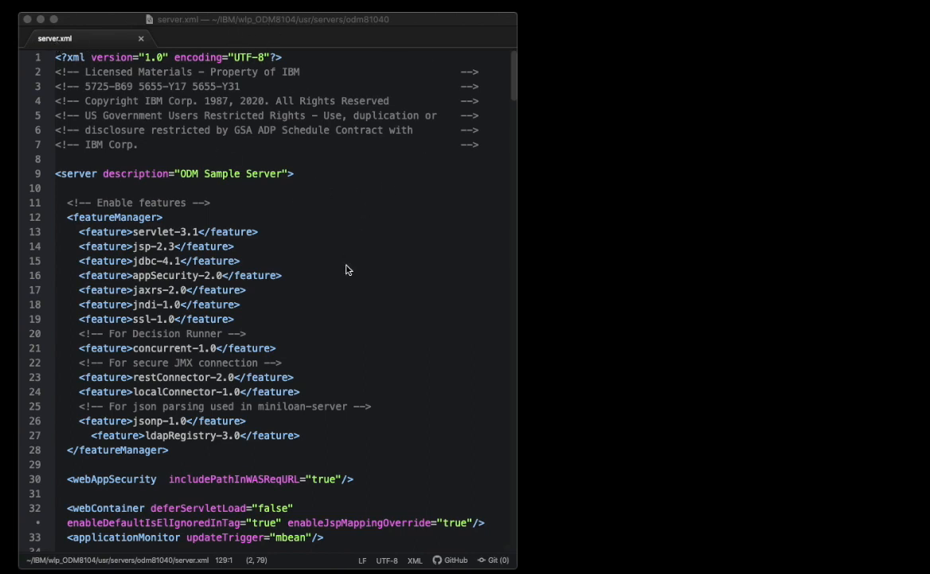
Examine the user entries and group memberships of the basic registry in server.xml, highlighting the two company users' lines.
click(514, 92)
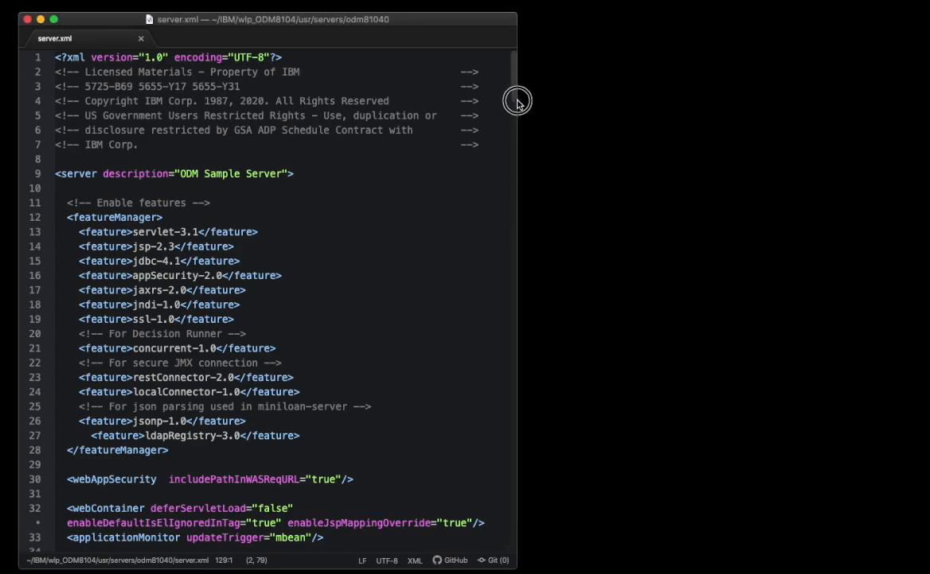
drag(511, 92, 519, 258)
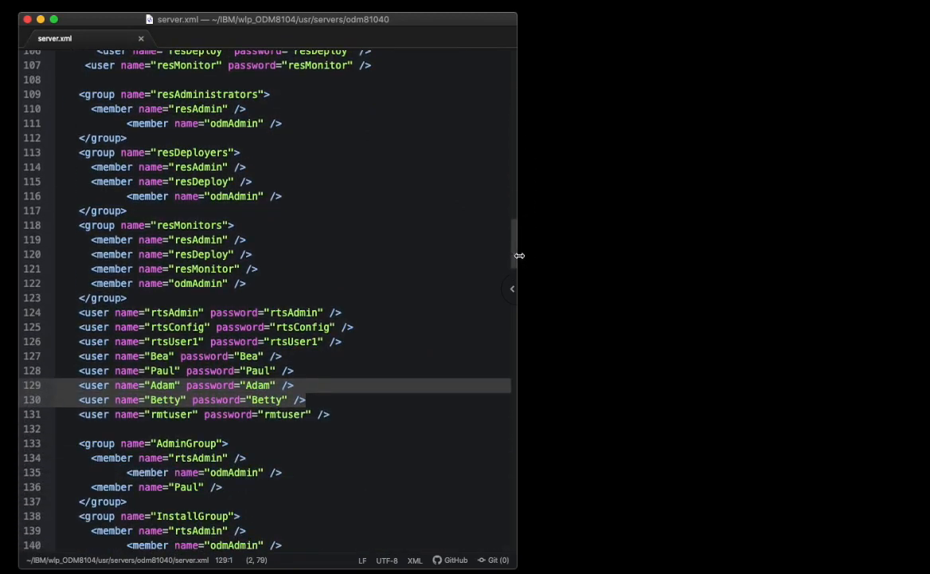
click(320, 343)
drag(322, 405, 36, 388)
drag(514, 252, 515, 228)
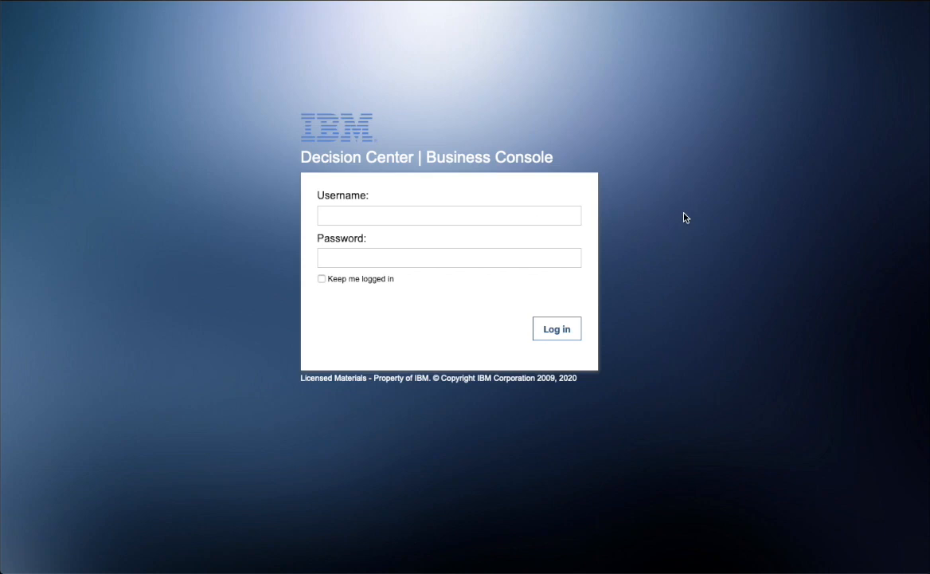
Switch to the Decision Center Business Console and log in with the administrator's saved username and password.
click(400, 215)
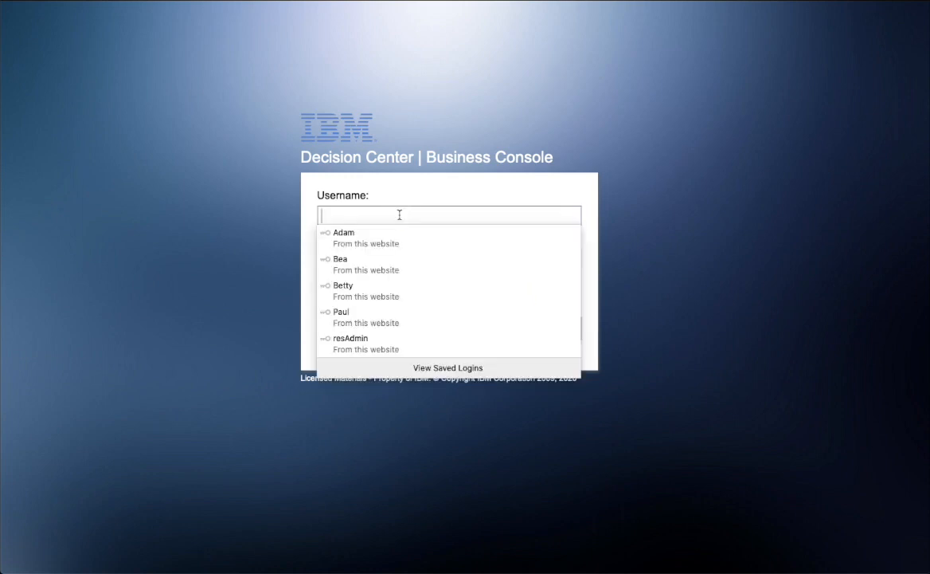
click(323, 317)
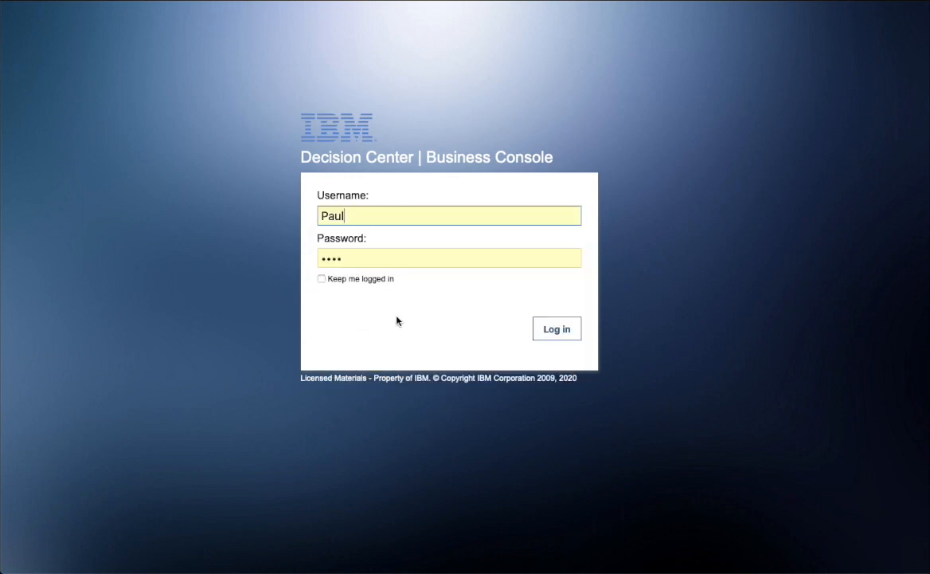
click(554, 332)
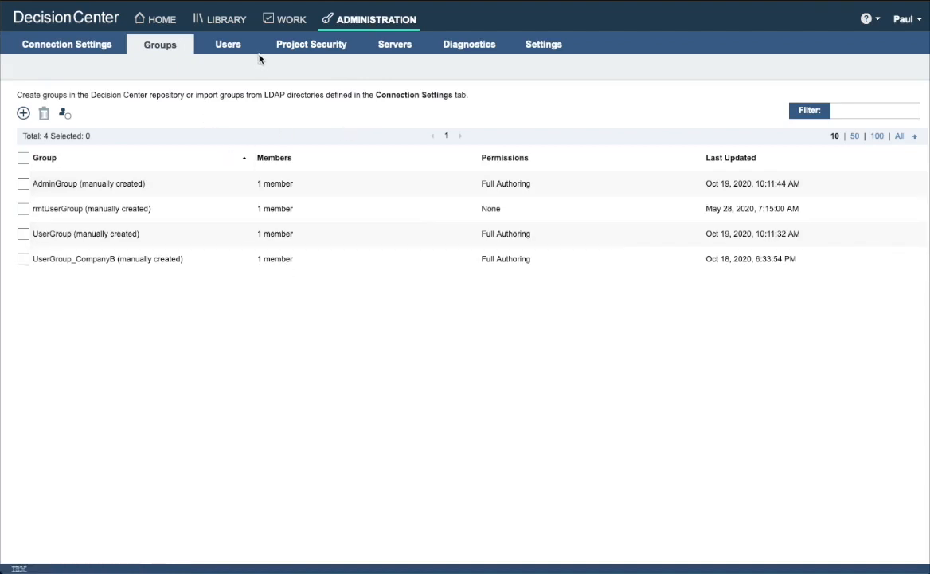
Create a new Decision Center user by entering the person's user name, leaving the email empty and no group selected.
click(228, 45)
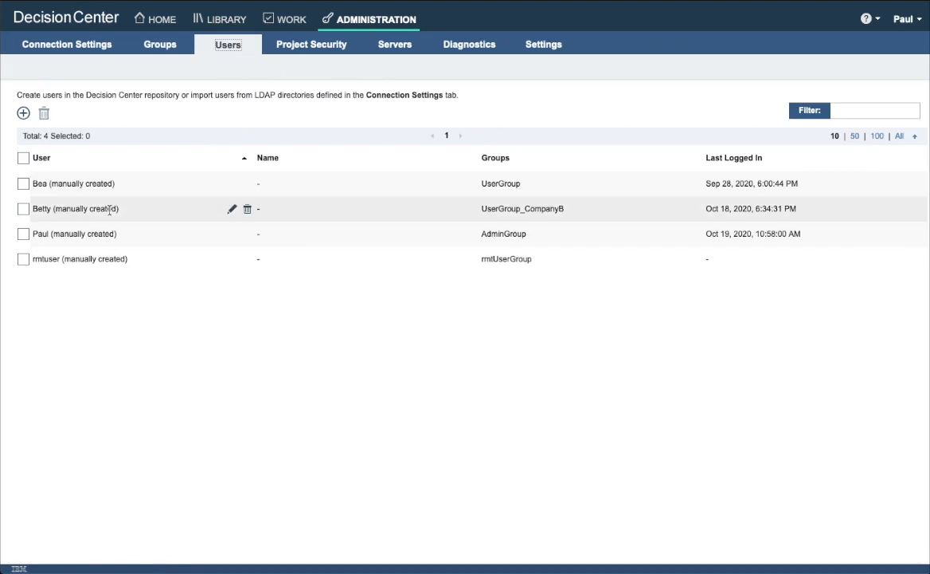
click(24, 115)
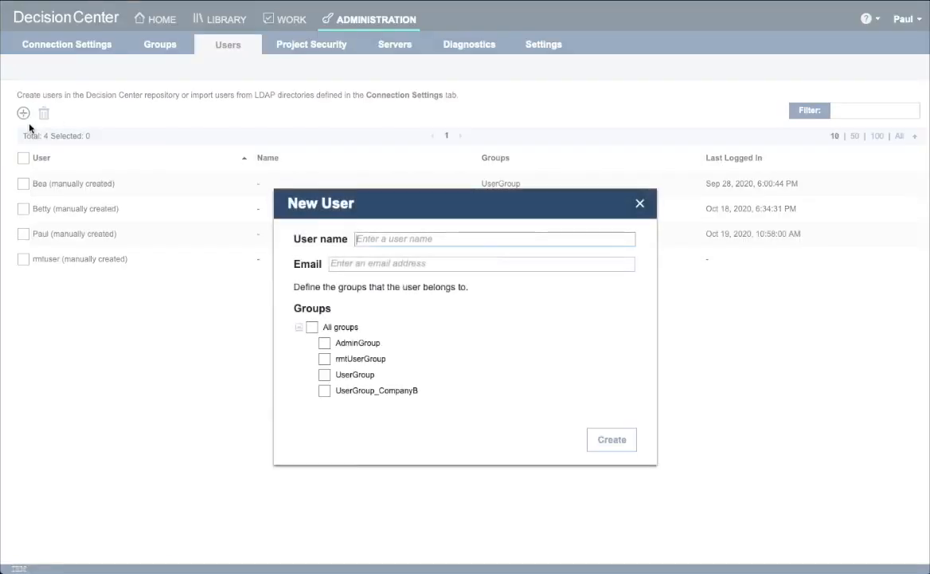
click(415, 238)
text(Adam)
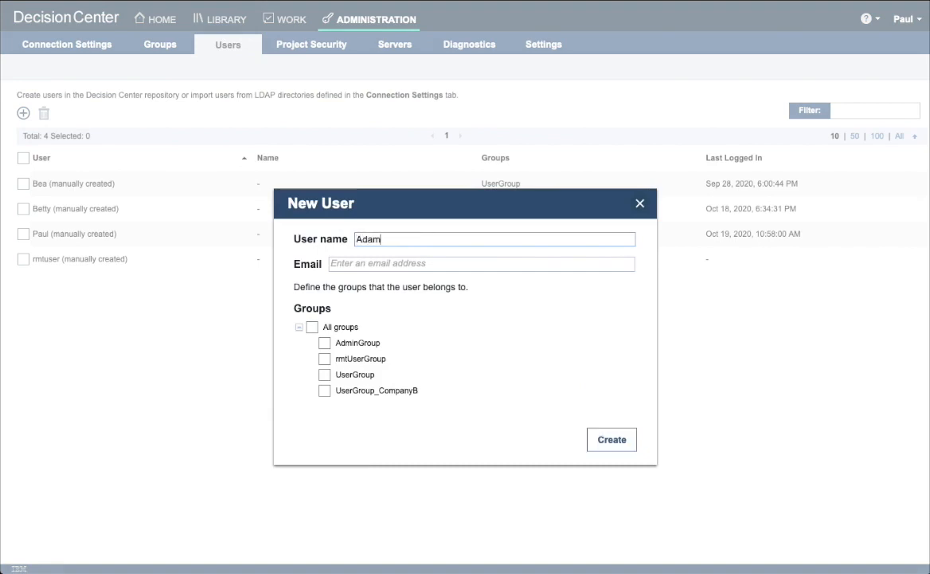
click(406, 266)
click(614, 442)
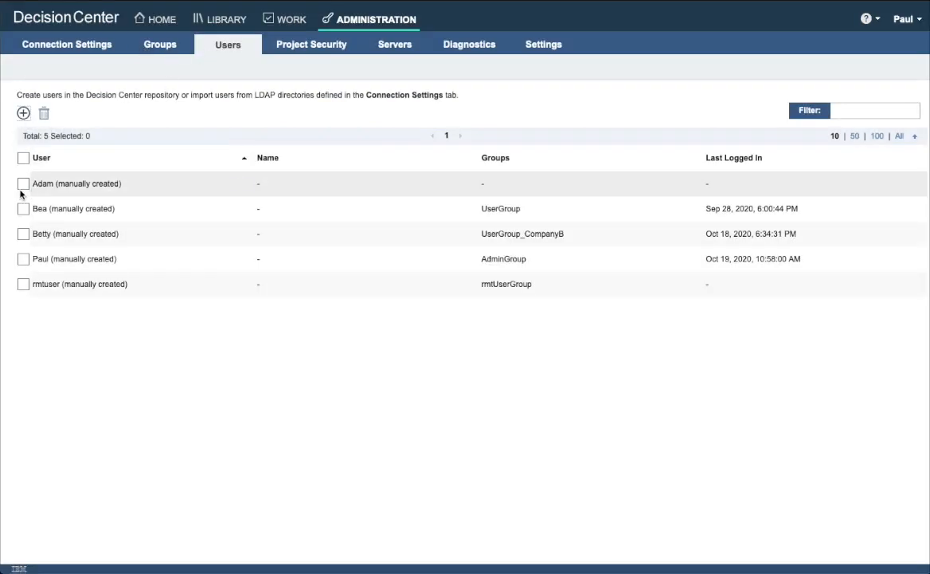
Create the group UserGroup_CompanyA with Full Authoring permissions and the newly created user as its only member.
click(164, 45)
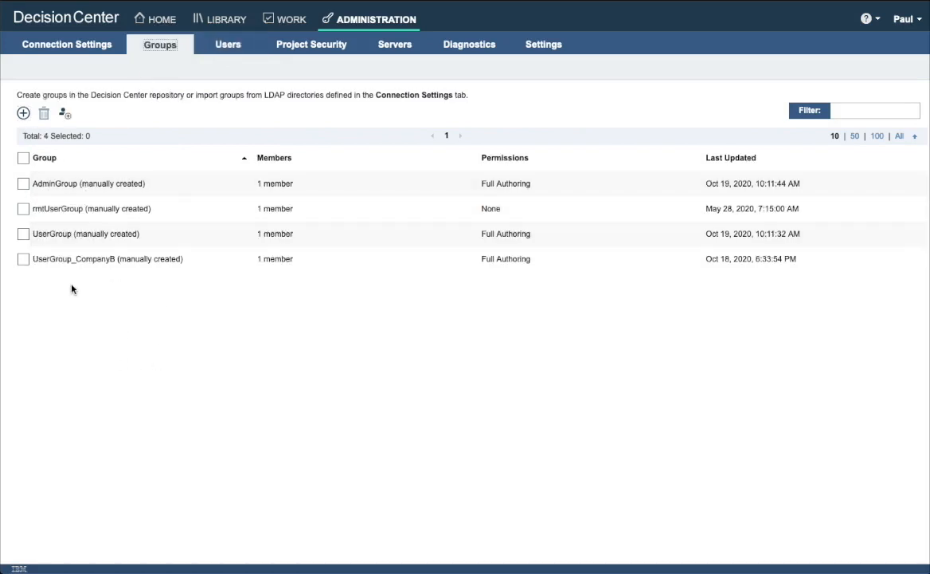
click(23, 113)
click(373, 77)
text(UserG)
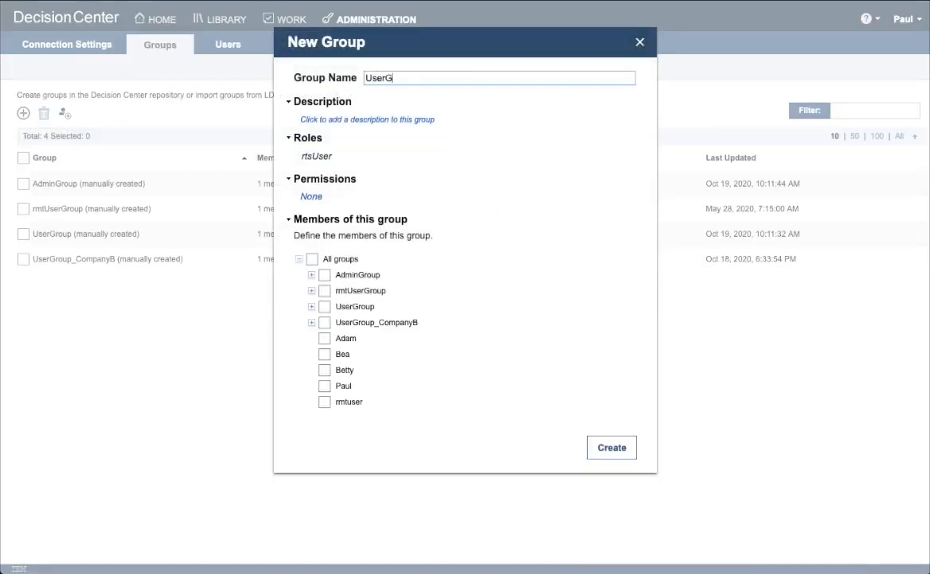
text(roup_CompanyA)
click(311, 199)
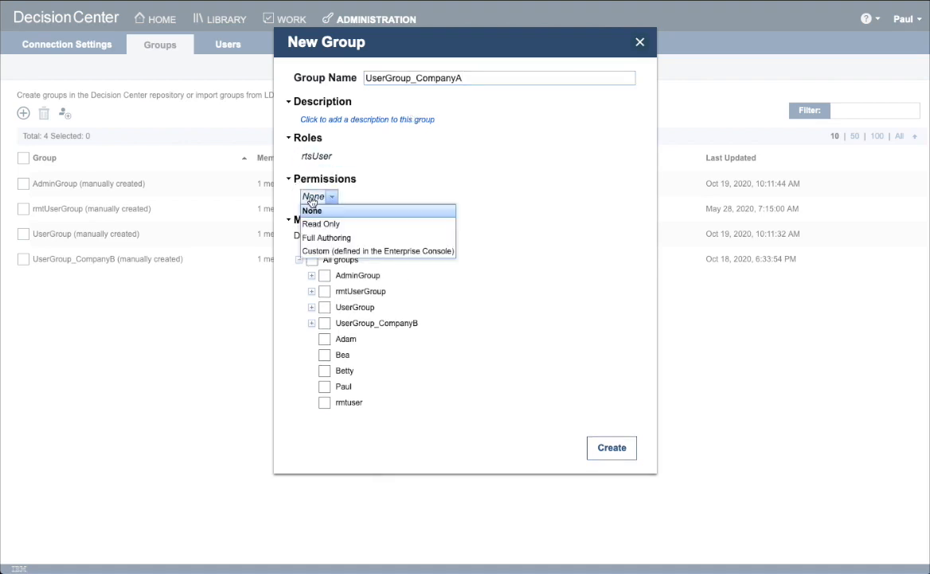
click(351, 238)
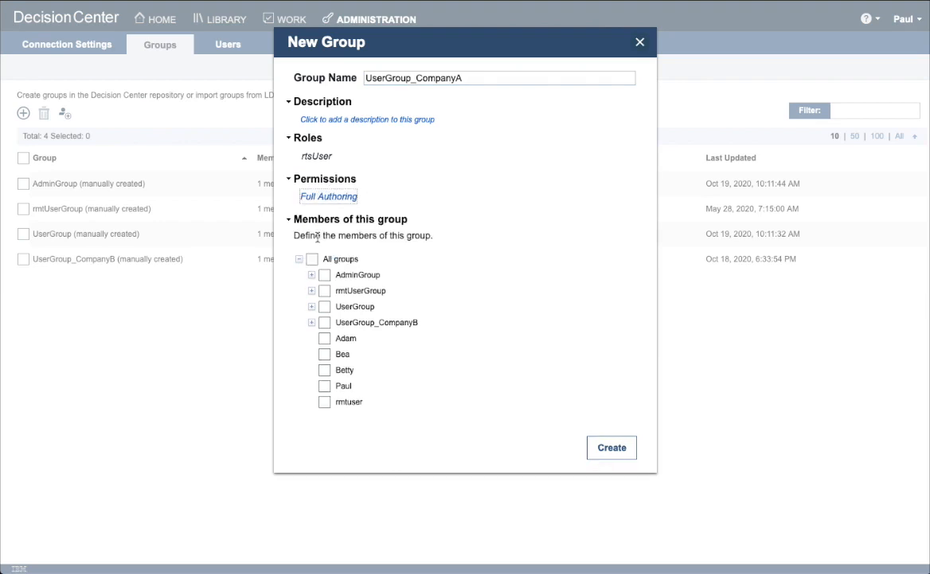
click(324, 338)
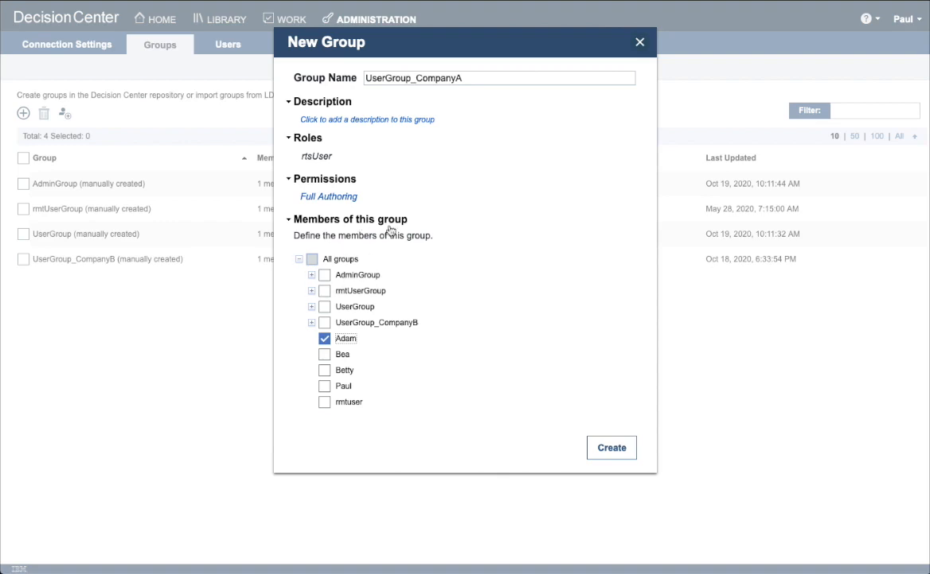
click(606, 450)
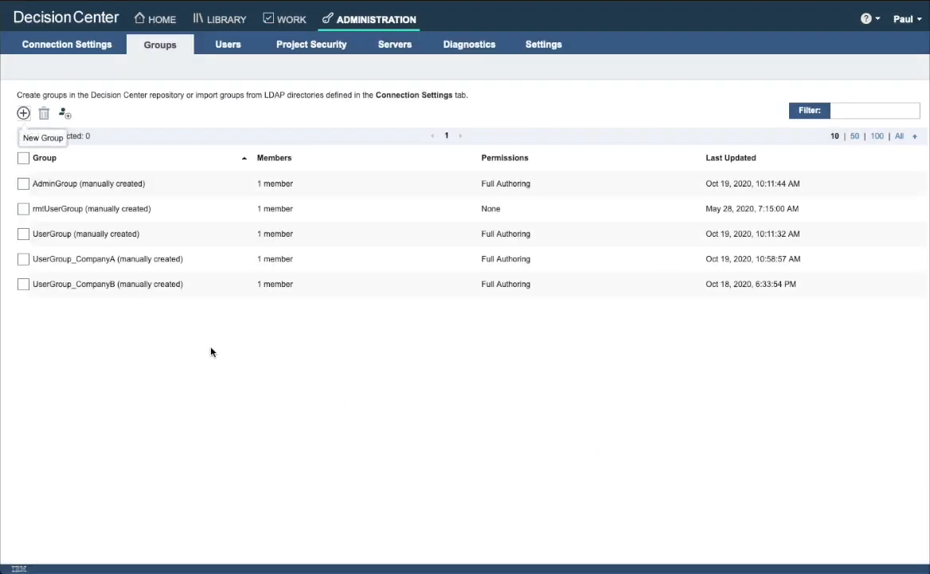
Check the users' group assignments, and review the permissions and members of UserGroup_CompanyB without changing them.
click(227, 44)
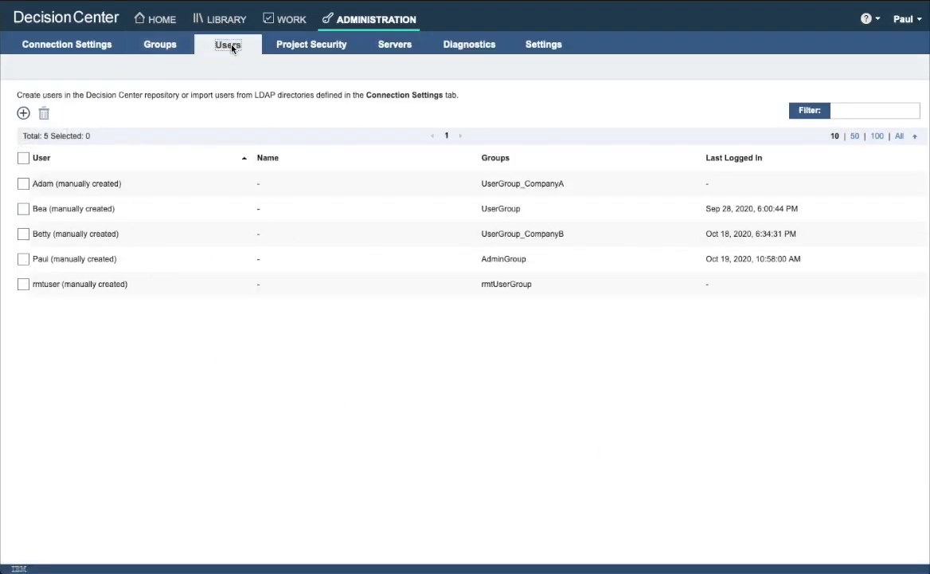
click(89, 162)
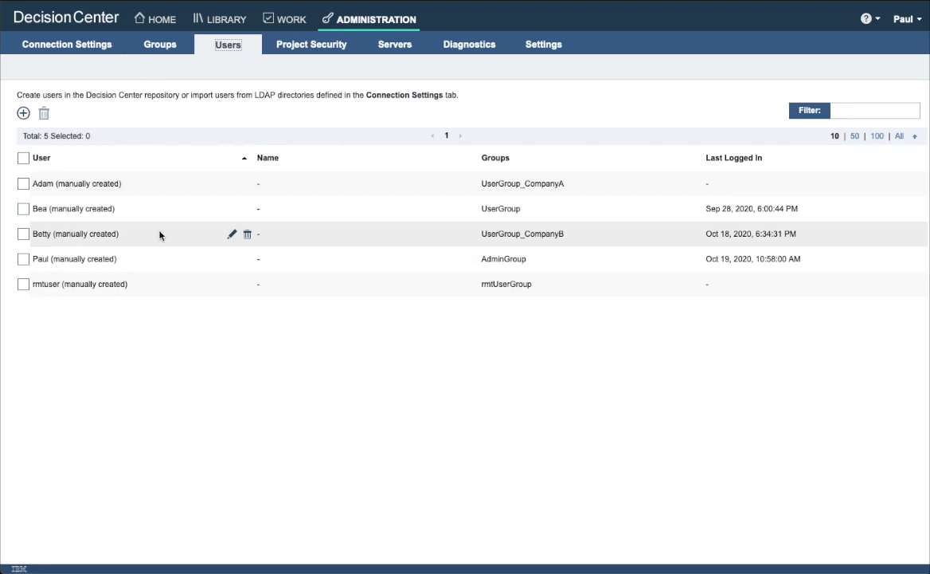
click(156, 44)
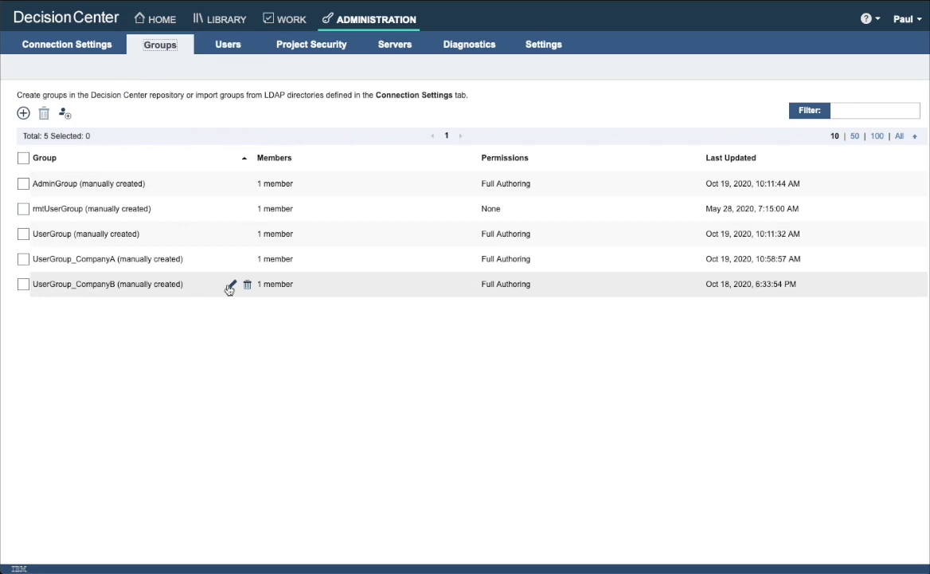
click(230, 285)
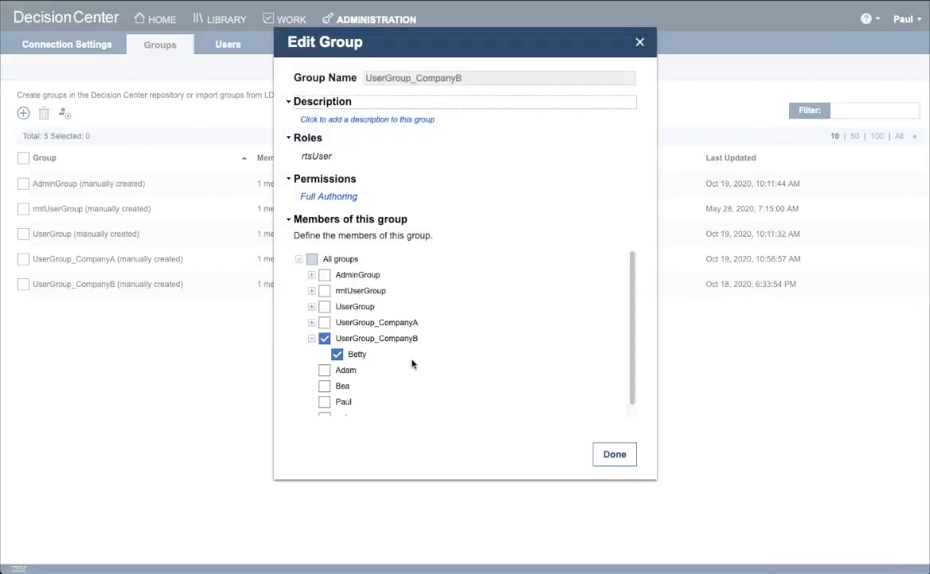
click(609, 456)
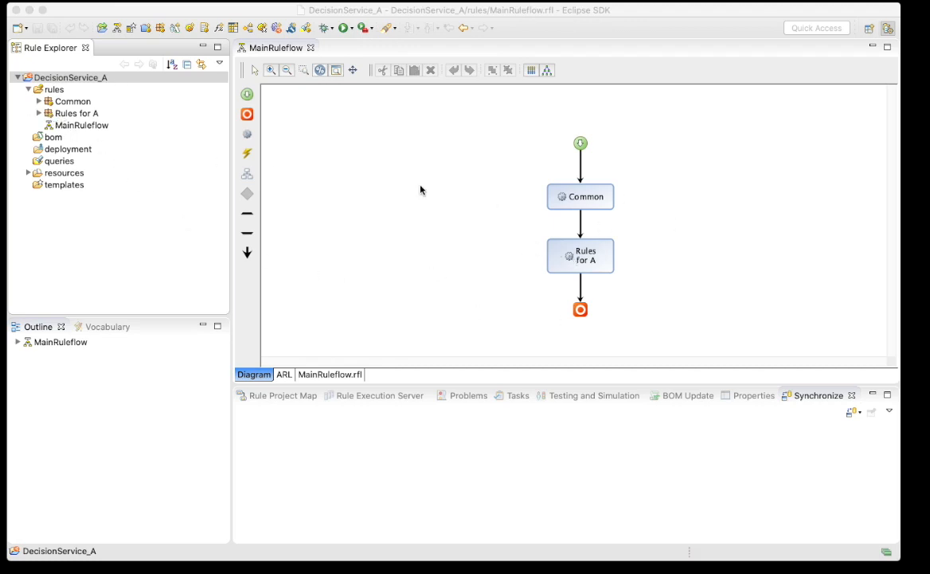
right_click(51, 78)
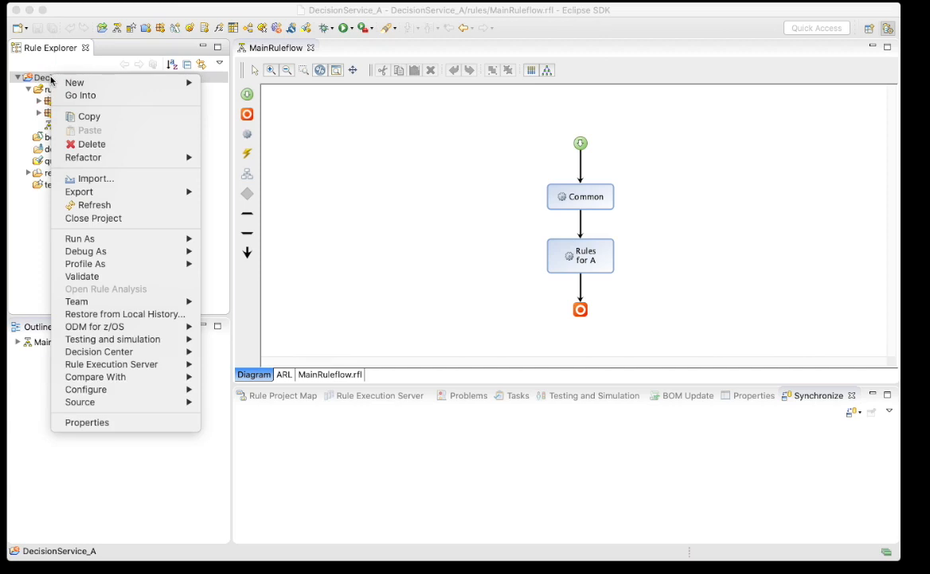
mouse_move(125, 354)
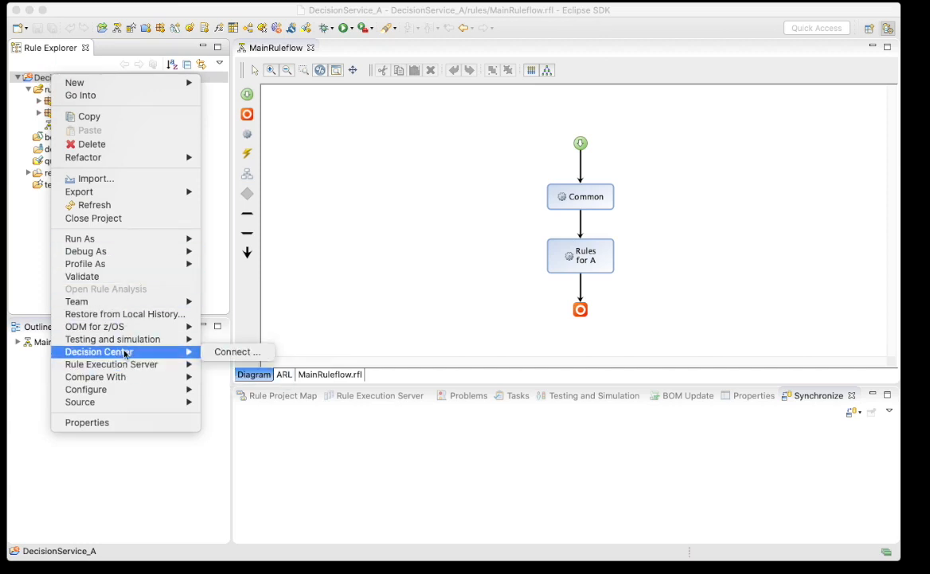
click(231, 353)
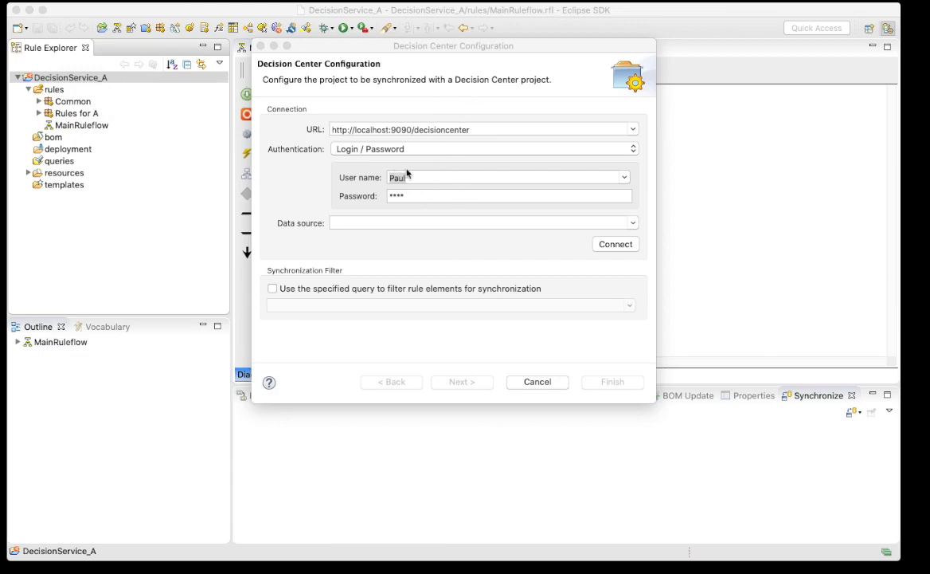
click(446, 178)
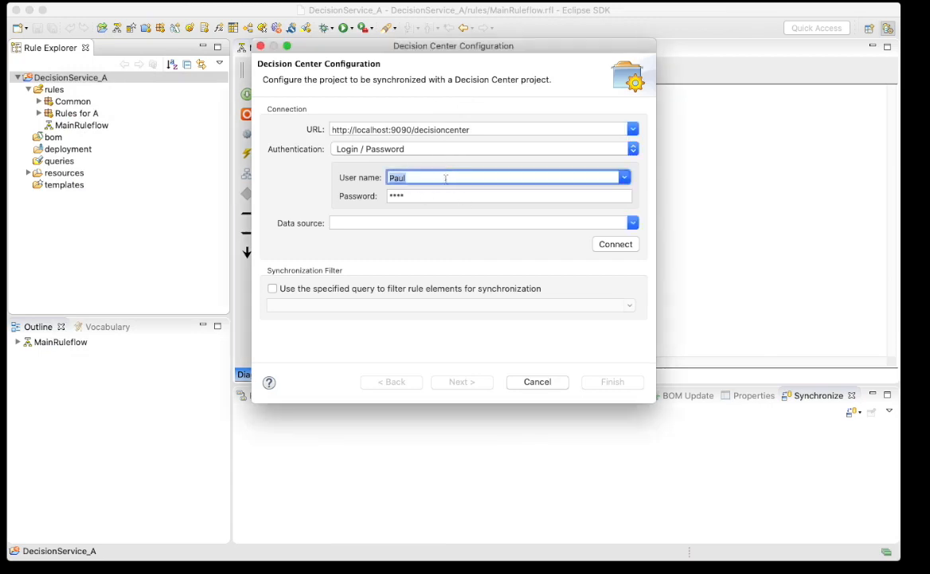
click(611, 250)
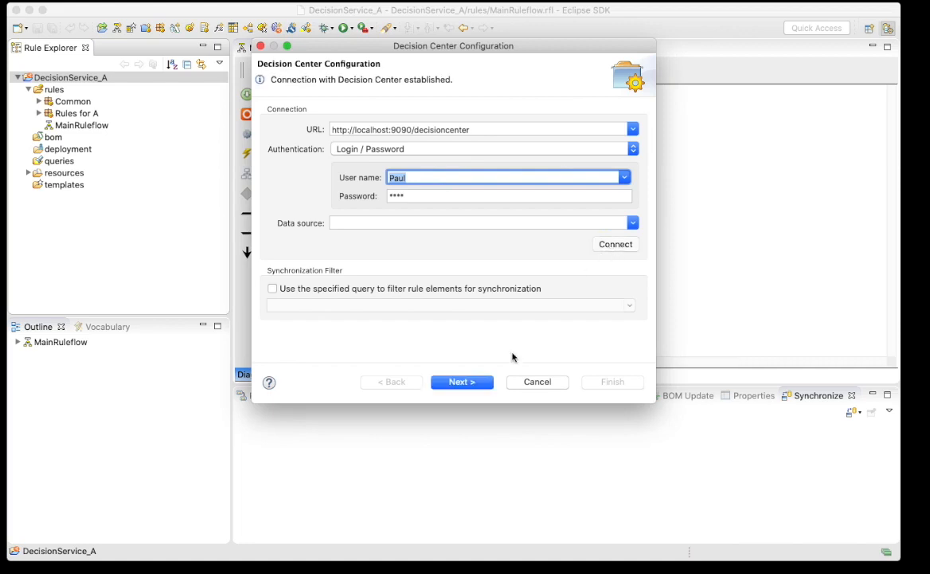
Select the main branch for the DecisionService_A project without the Decision Governance Framework and complete the synchronization configuration.
click(487, 383)
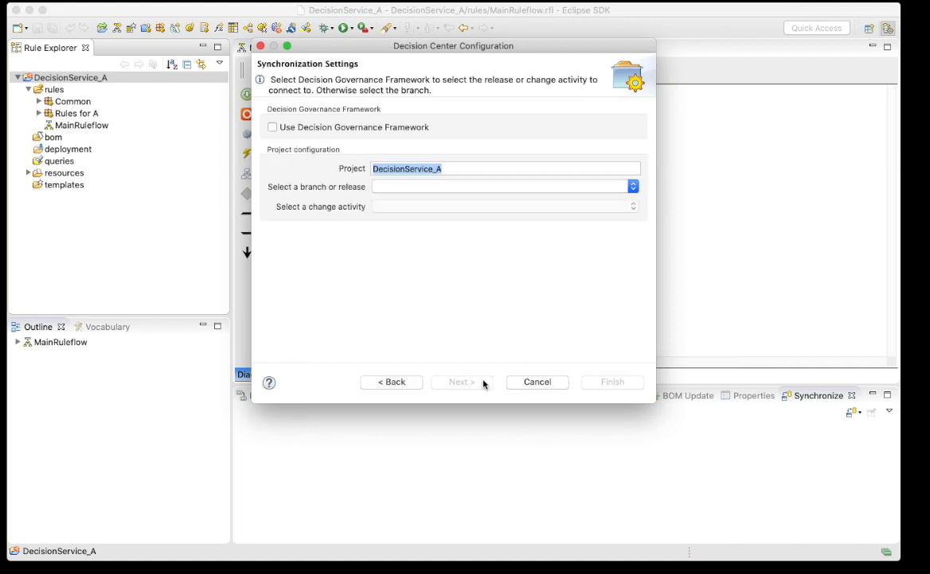
click(456, 188)
click(456, 188)
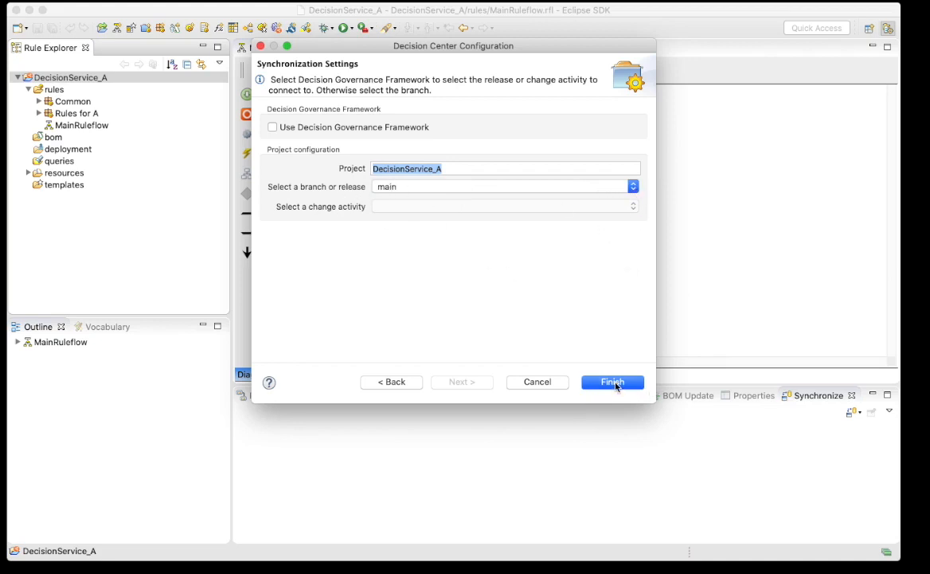
click(614, 384)
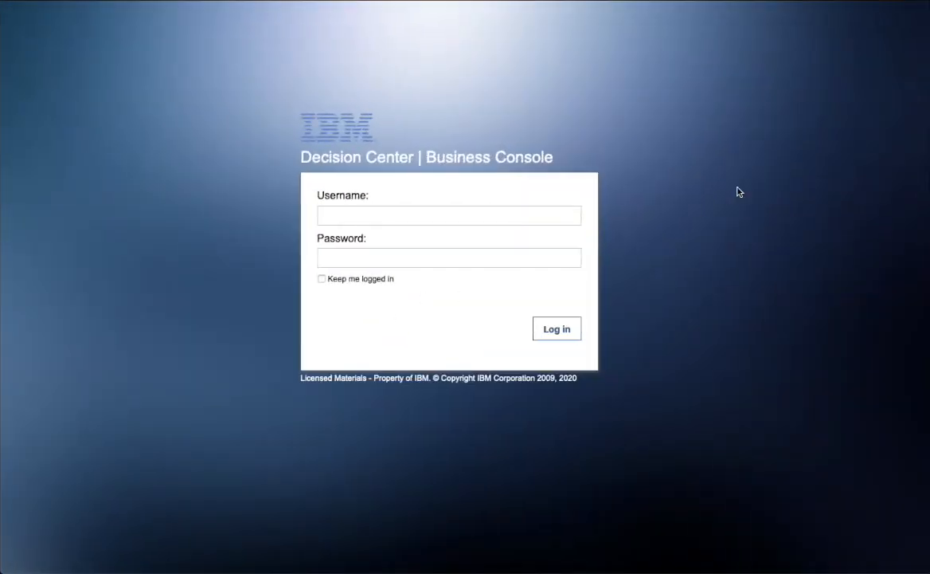
Return to the Business Console in the browser and sign in again with the administrator's saved username and password.
click(333, 214)
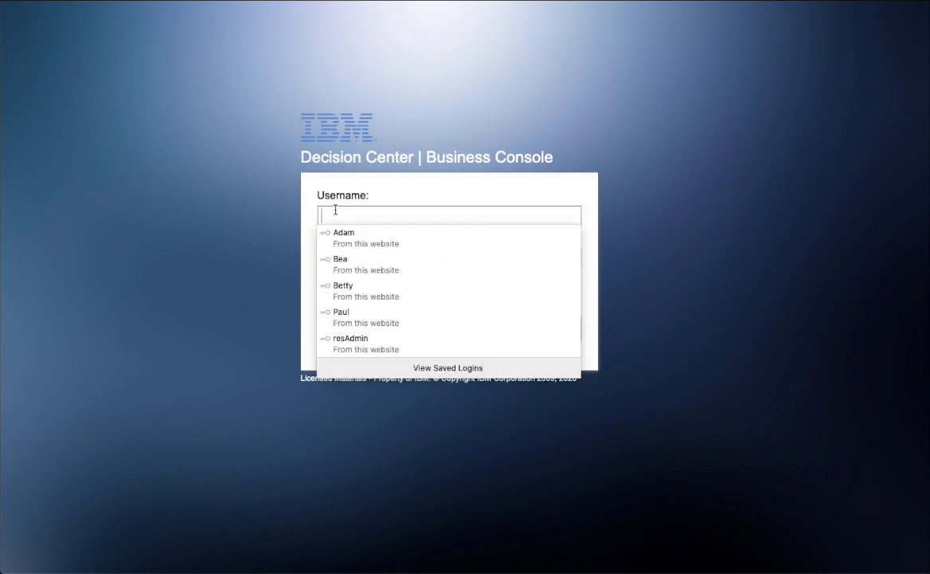
click(348, 318)
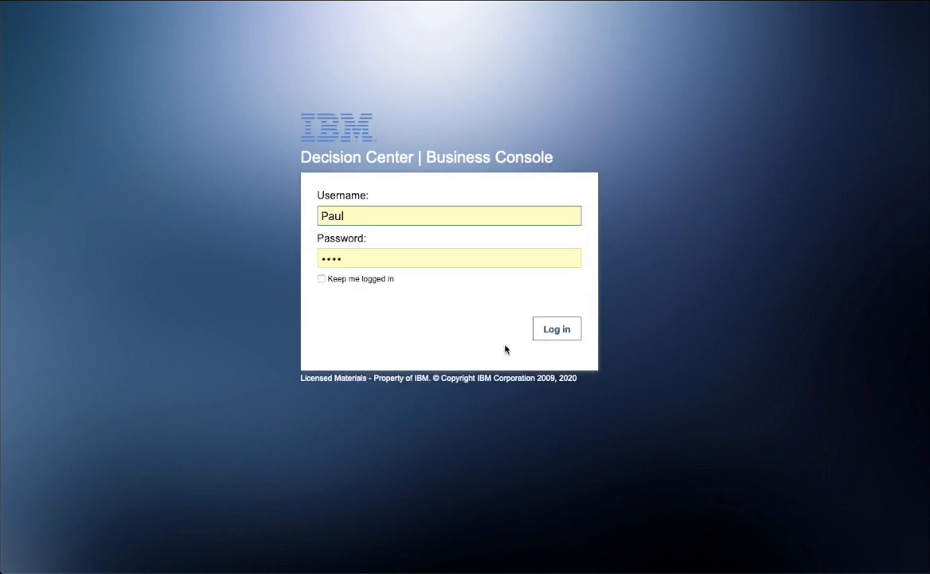
click(556, 329)
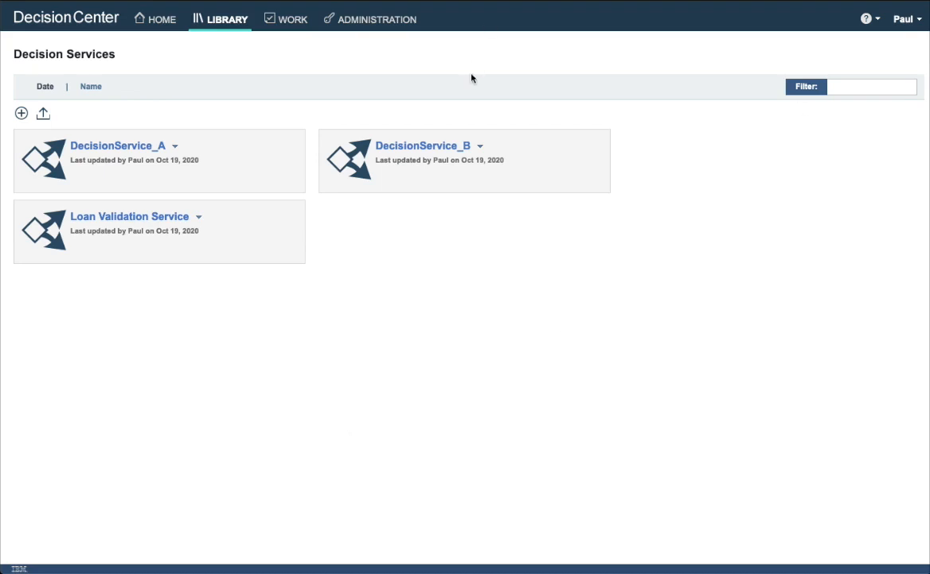
Enforce project security on DecisionService_A and grant access only to UserGroup_CompanyA.
click(389, 22)
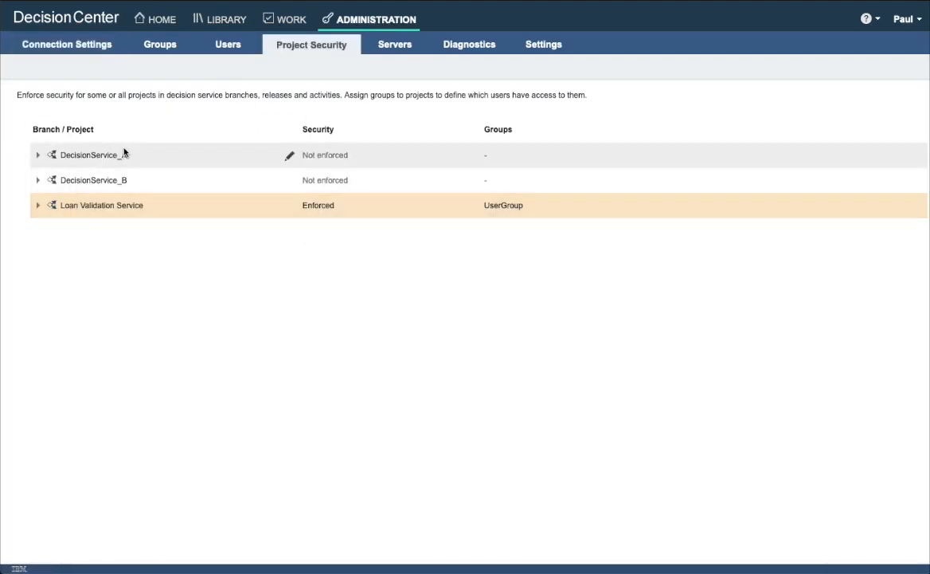
mouse_move(313, 161)
click(287, 162)
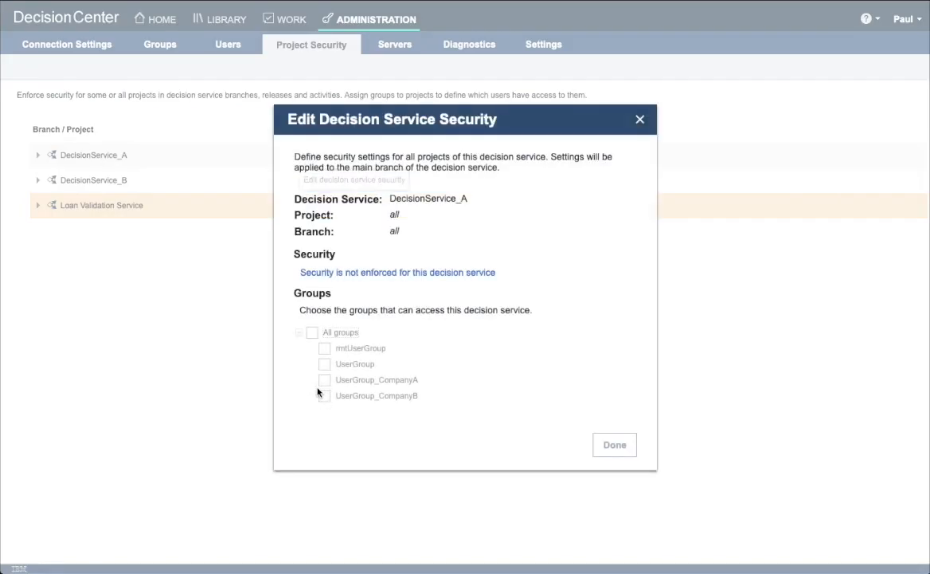
click(368, 272)
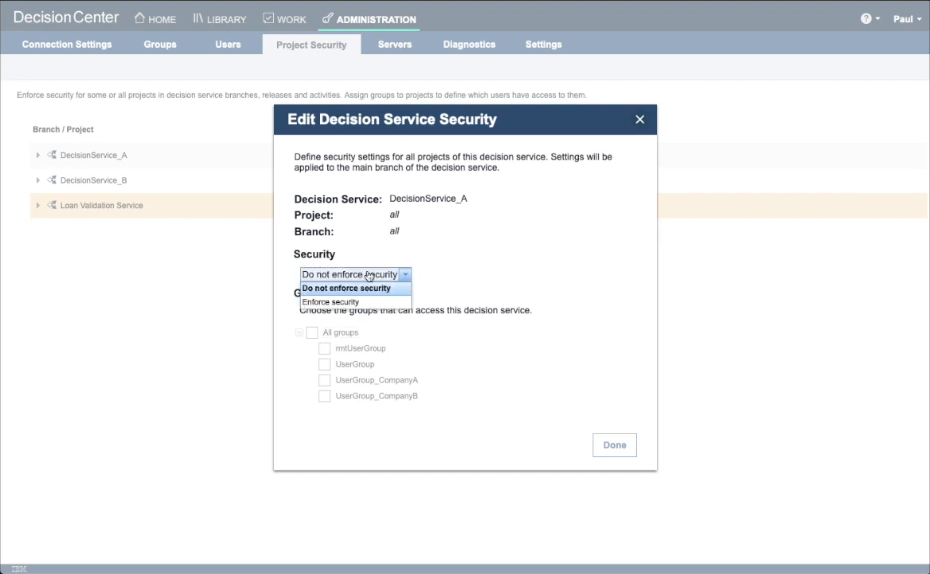
click(333, 301)
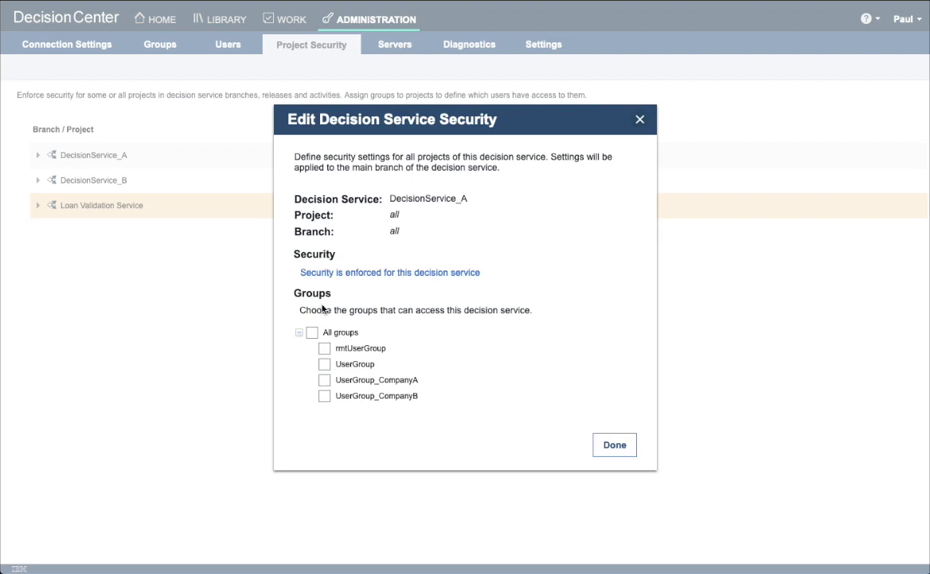
click(325, 381)
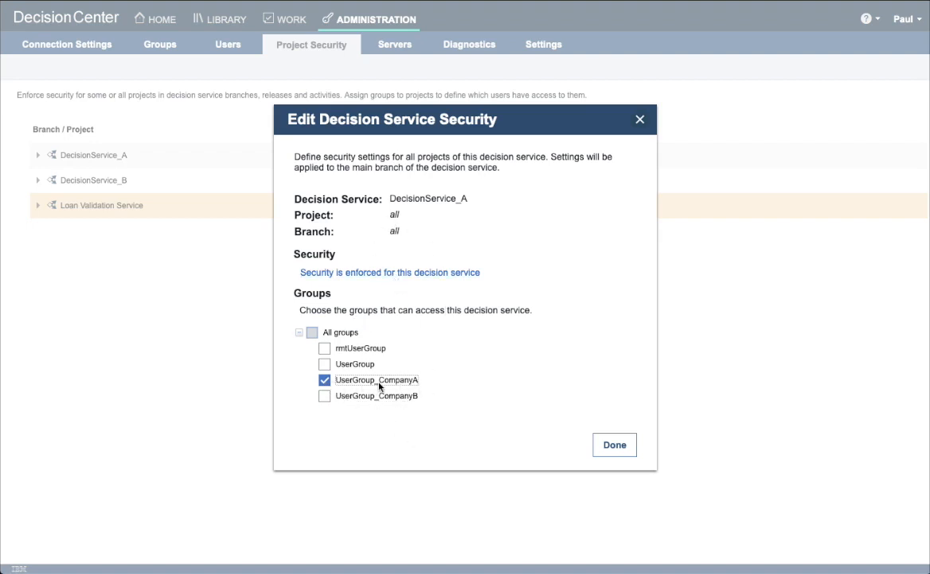
click(623, 451)
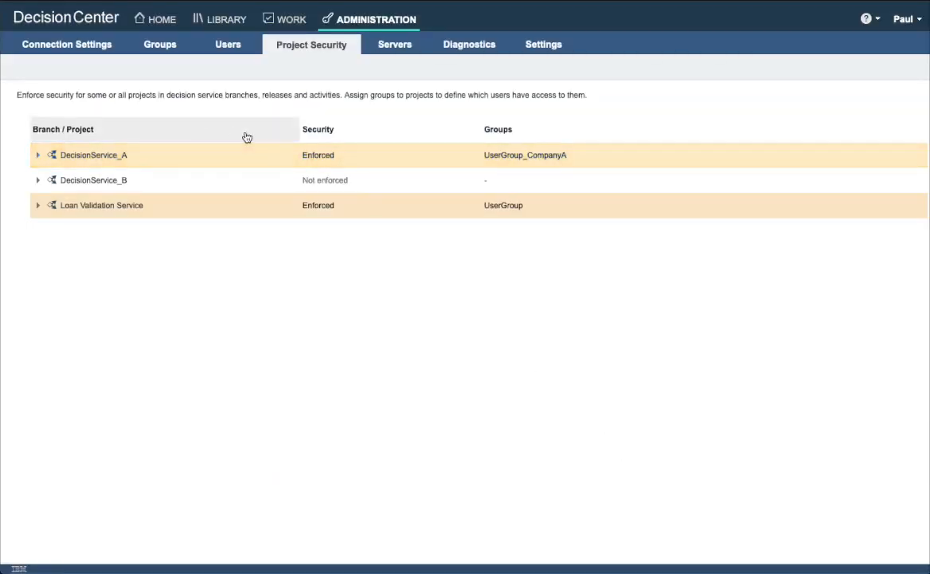
Enforce project security on DecisionService_B and grant access only to UserGroup_CompanyB.
click(290, 184)
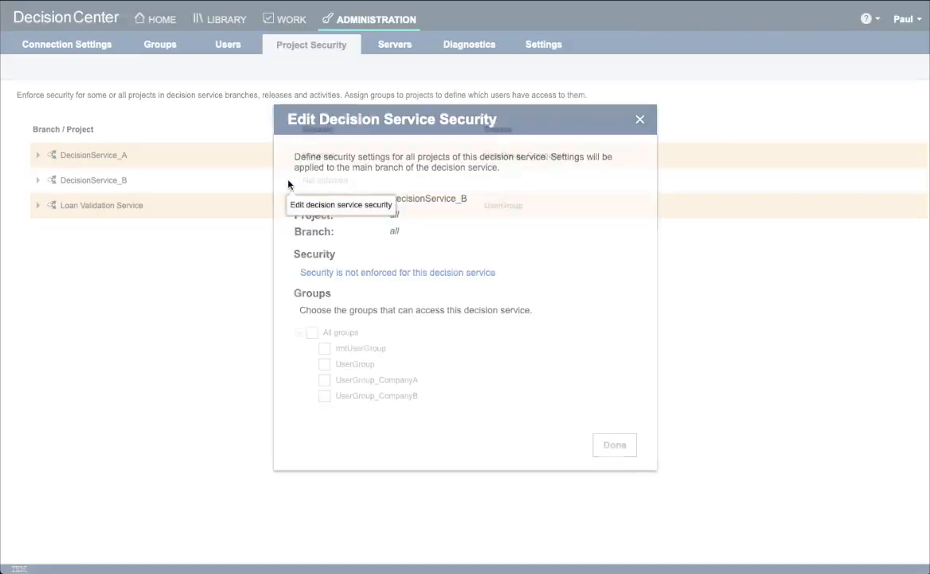
click(385, 273)
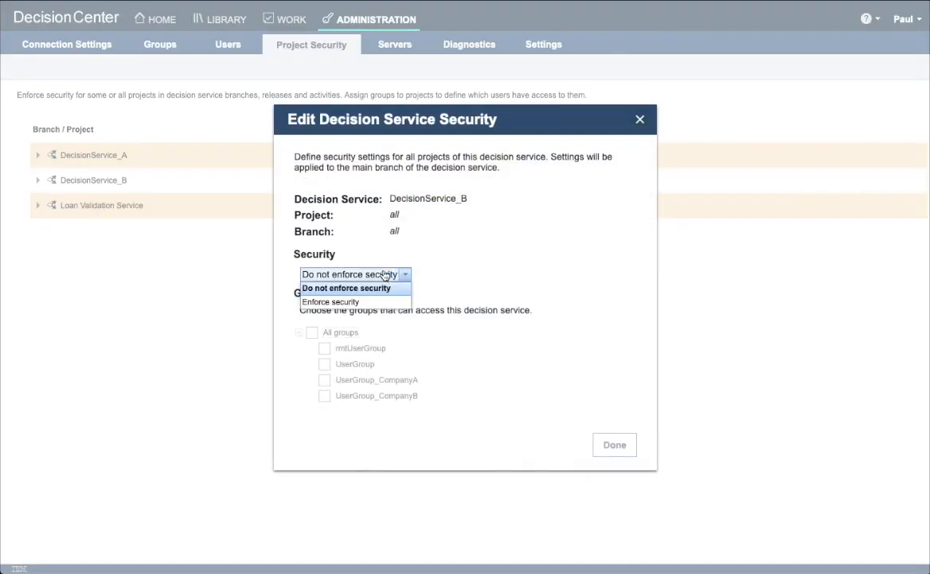
click(319, 301)
click(325, 396)
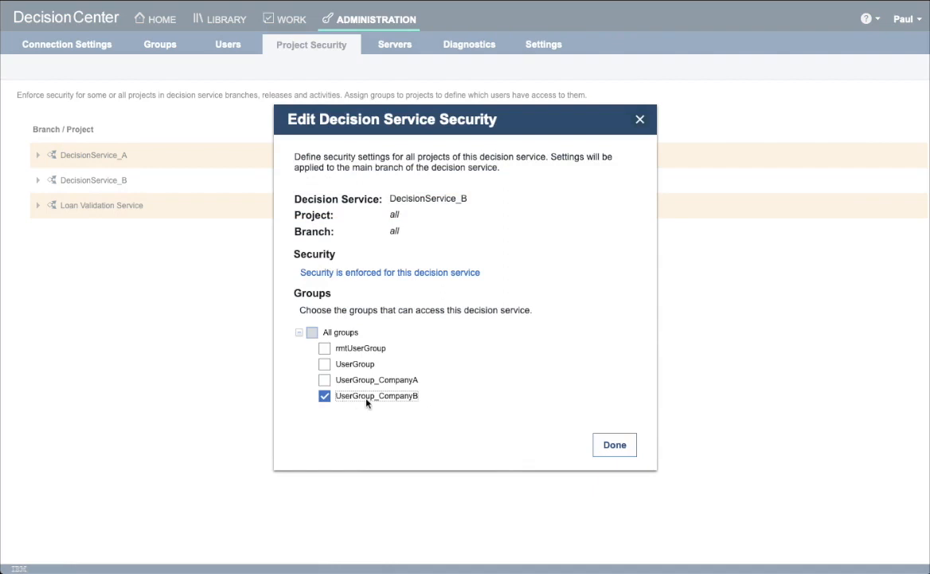
click(618, 449)
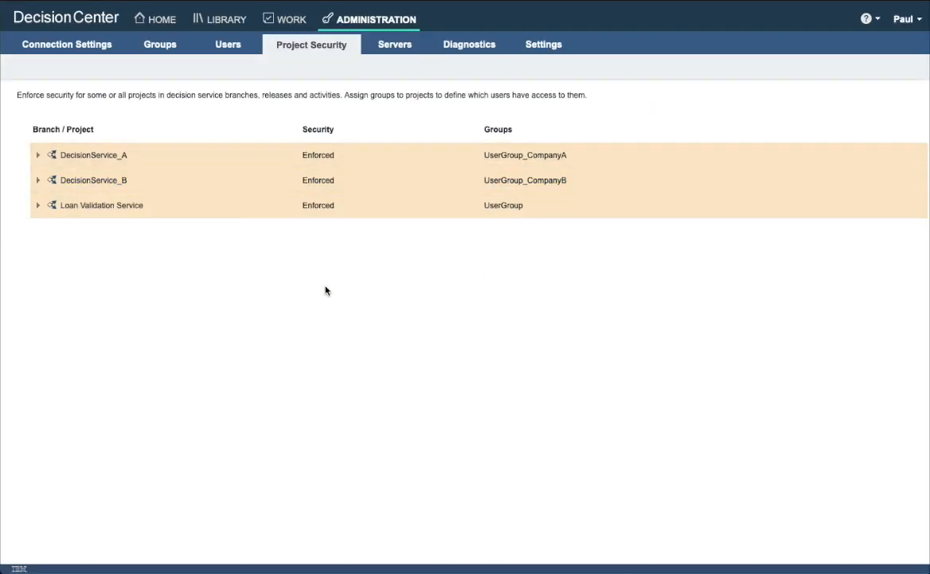
Log out the administrator and sign in as the Company A user with the saved username and password.
click(905, 22)
click(857, 90)
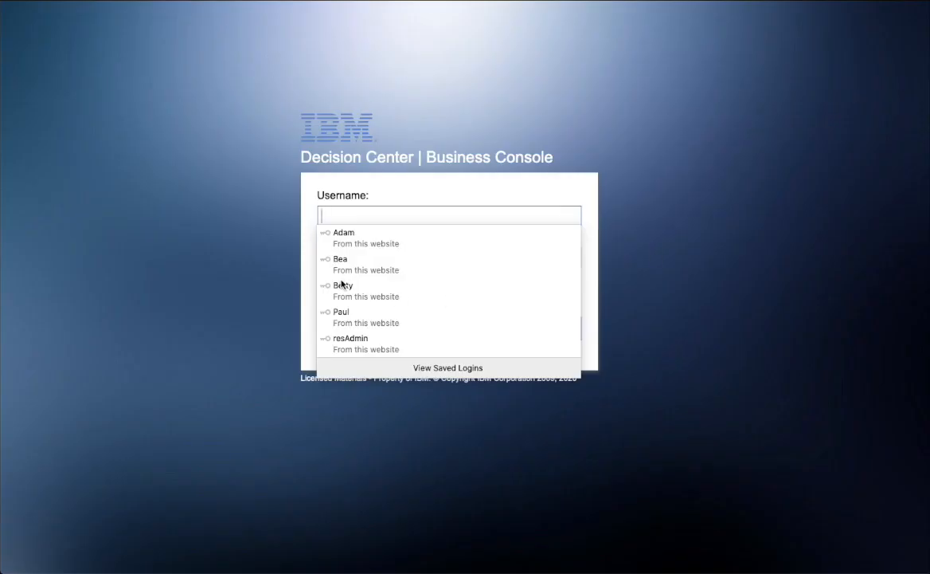
click(343, 239)
click(570, 337)
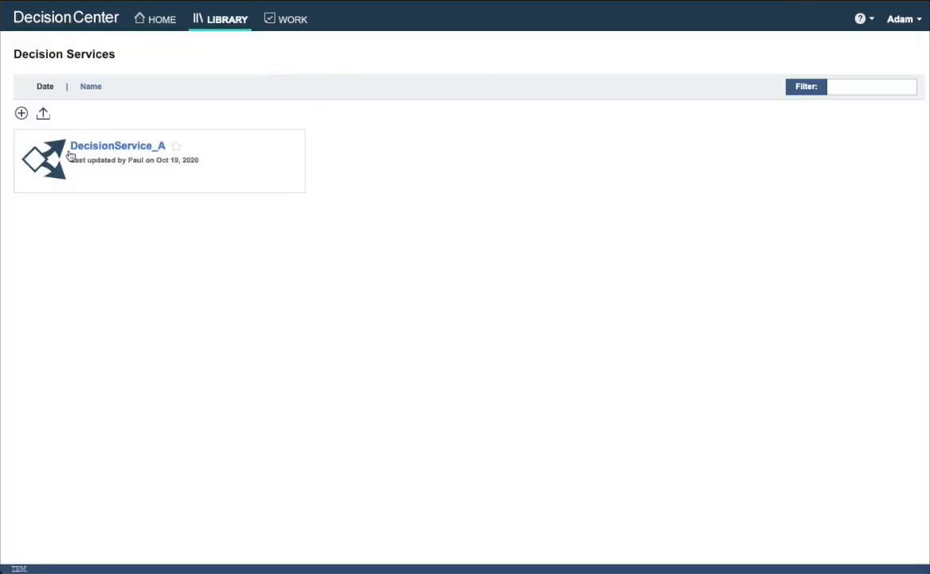
Open the main branch of DecisionService_A and review Rule A1 in the Rules for A folder and the MainRuleflow diagram.
click(119, 149)
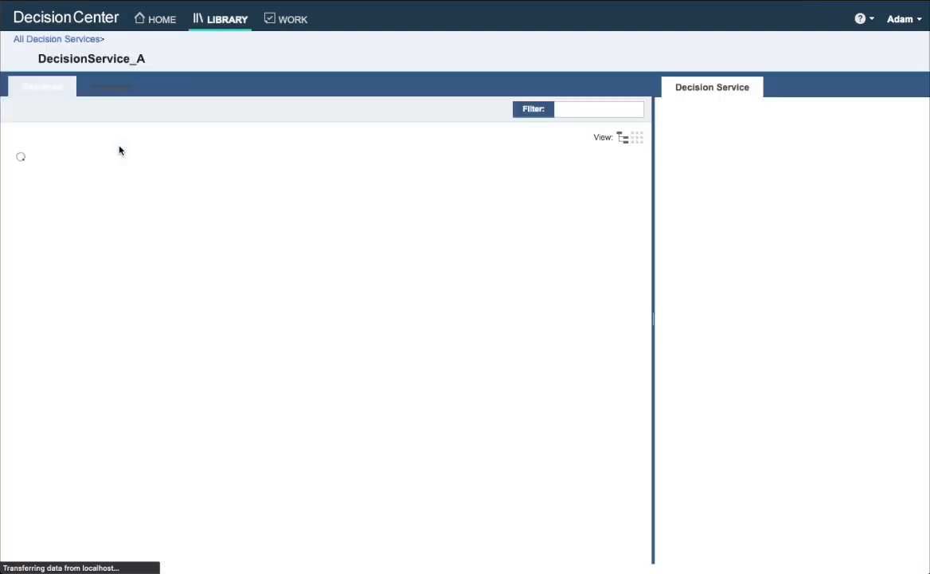
click(69, 167)
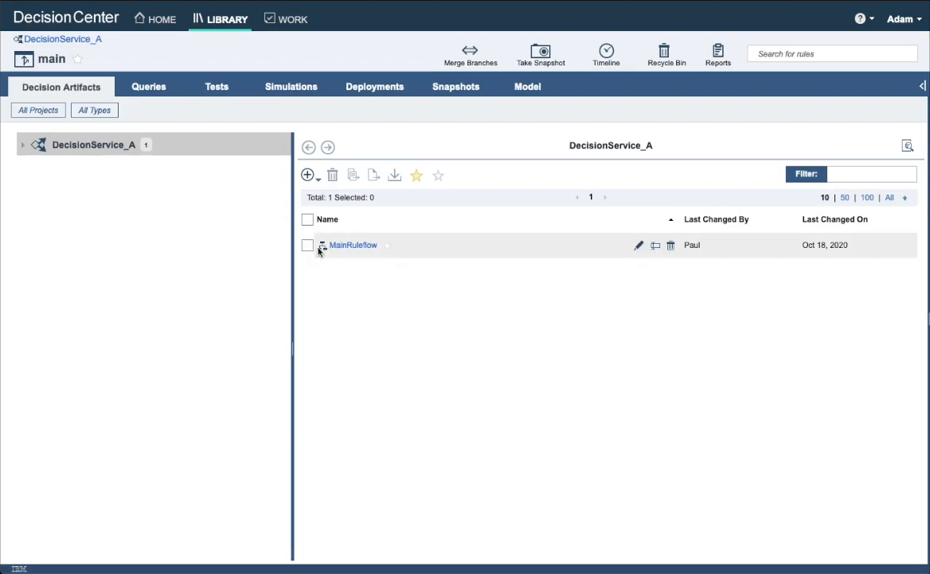
click(23, 147)
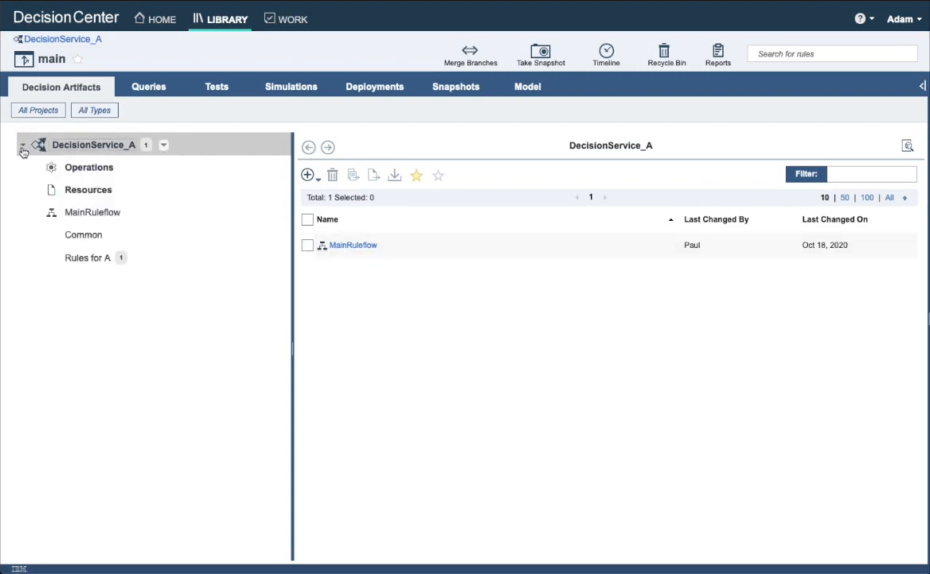
click(79, 261)
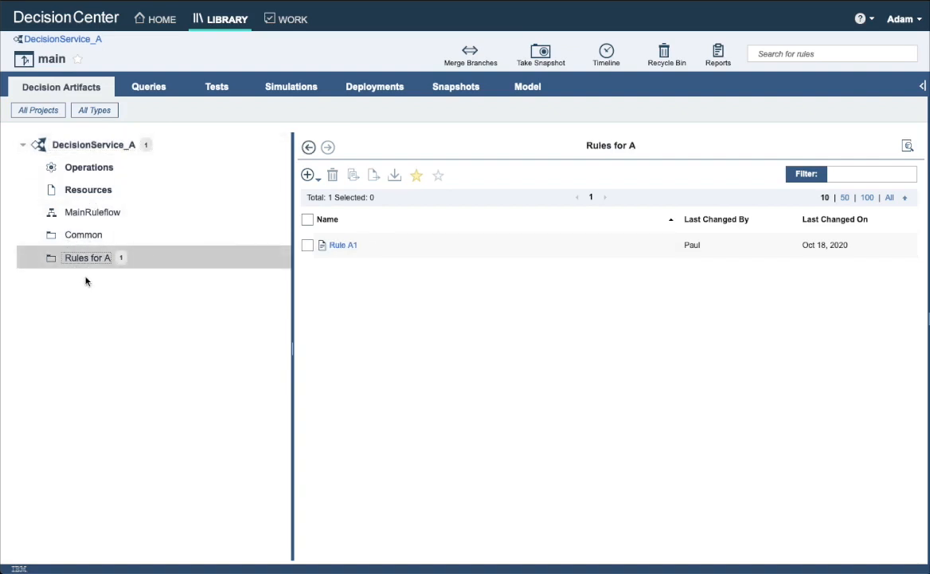
click(343, 245)
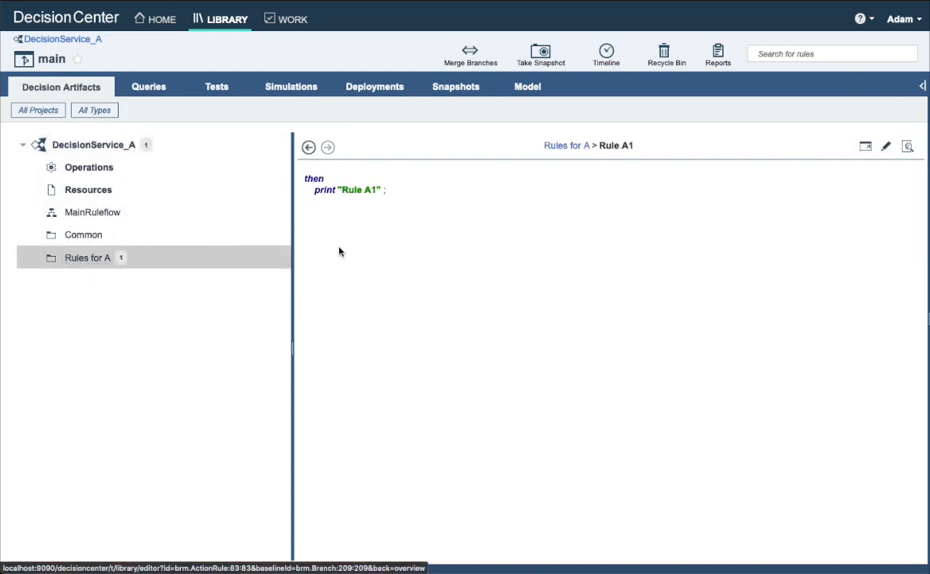
click(70, 213)
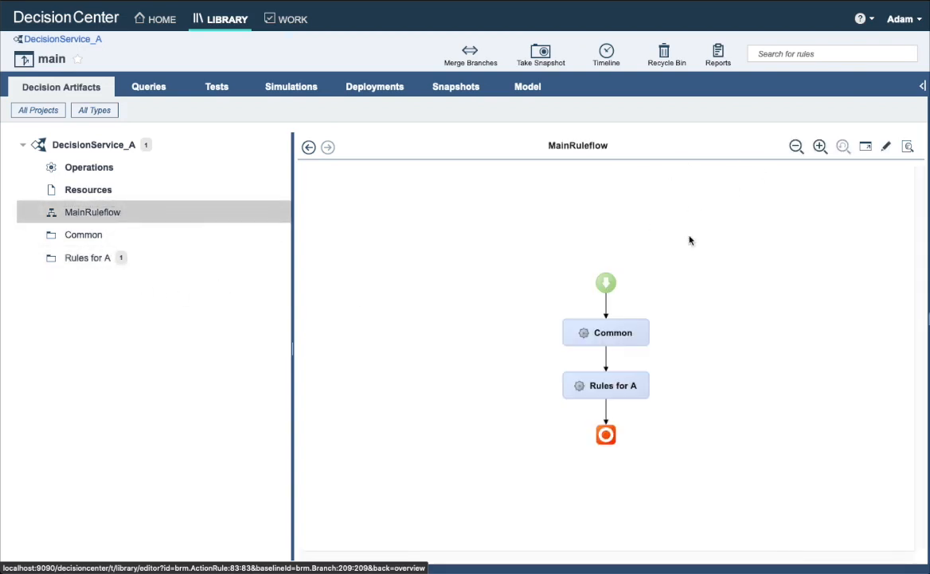
Switch to the Company B user's account with its saved username and password, and open the main branch of DecisionService_B.
click(897, 22)
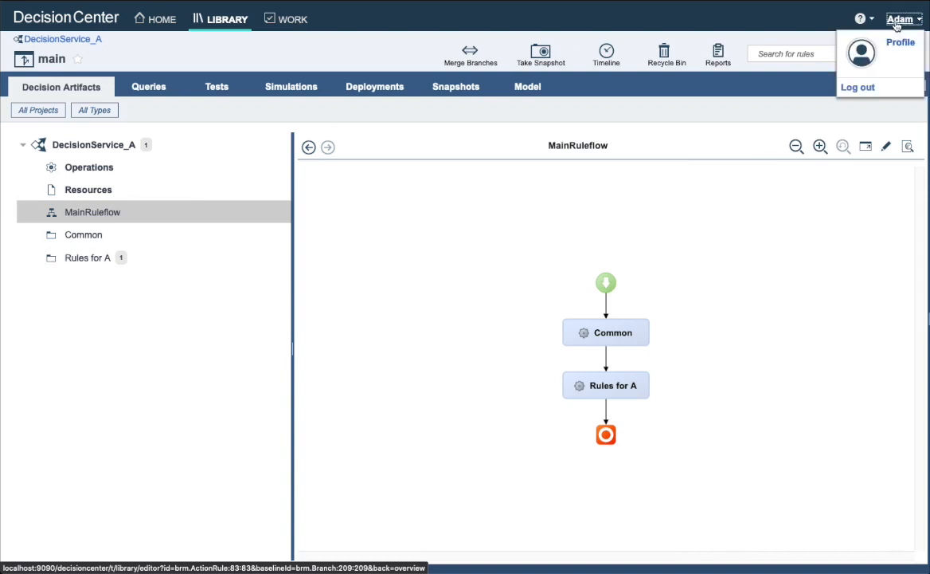
click(858, 87)
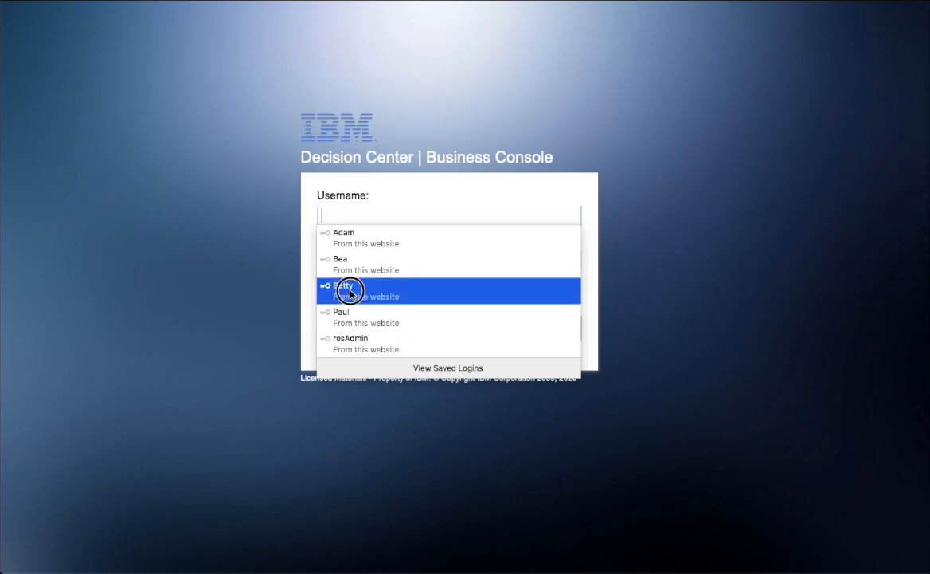
click(346, 289)
click(551, 332)
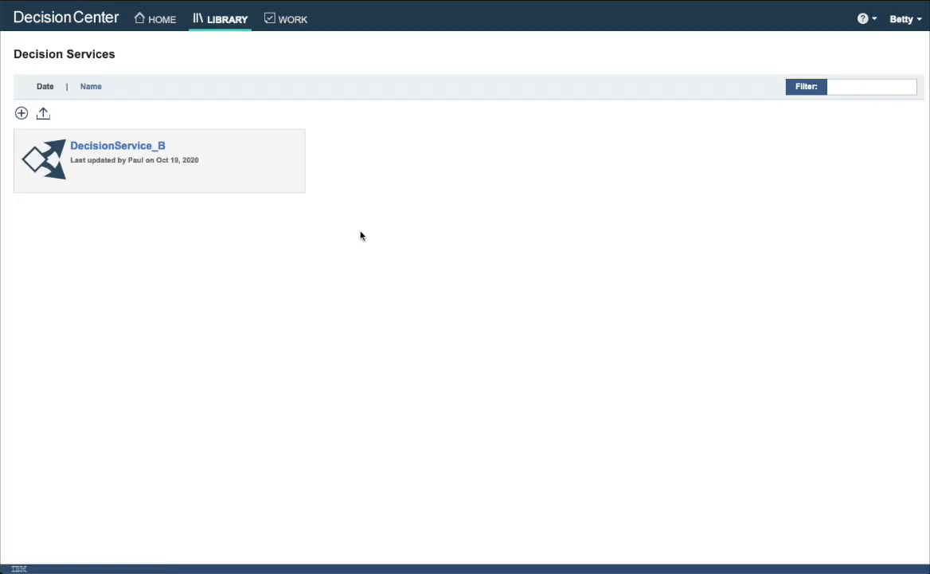
click(125, 151)
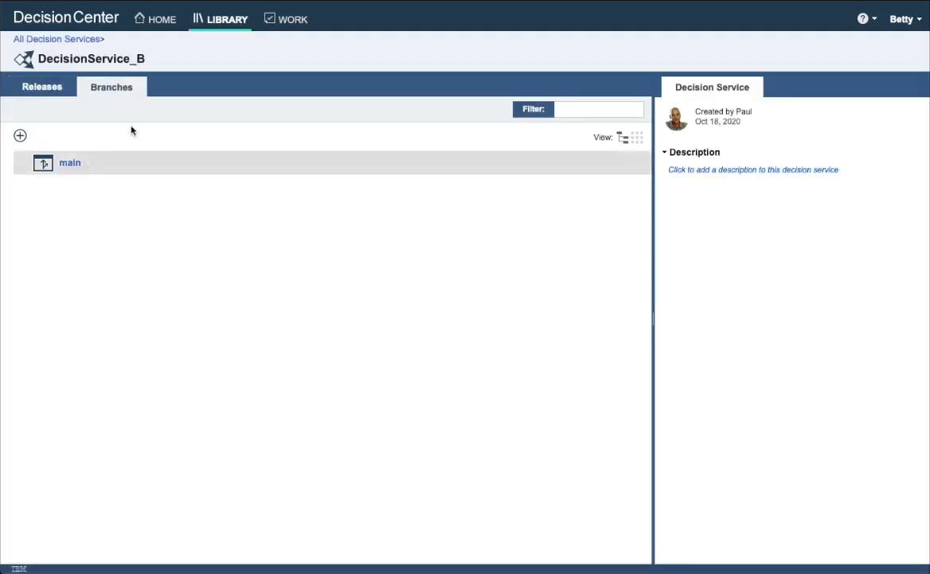
click(69, 164)
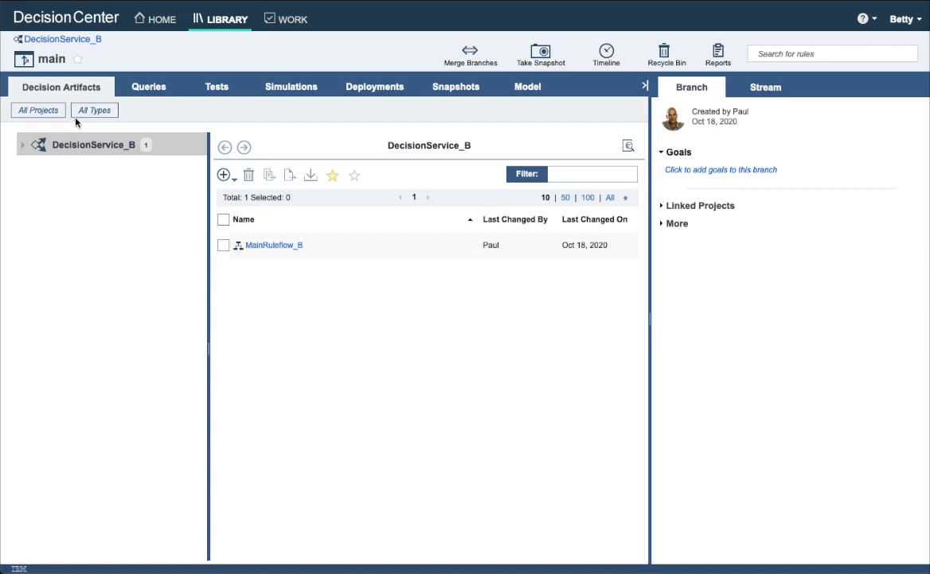
Log out the Company B user and sign in as the administrator with the saved username and password.
click(832, 21)
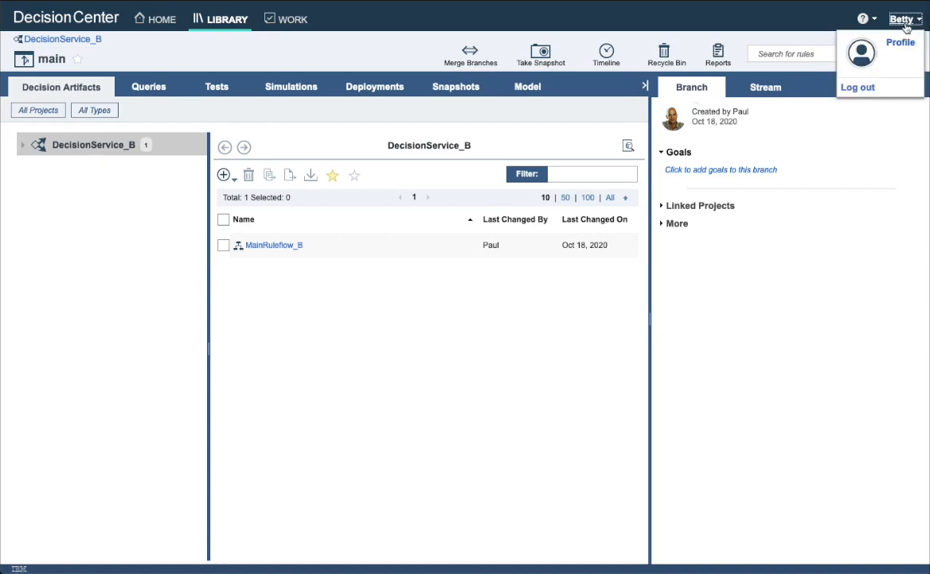
click(857, 90)
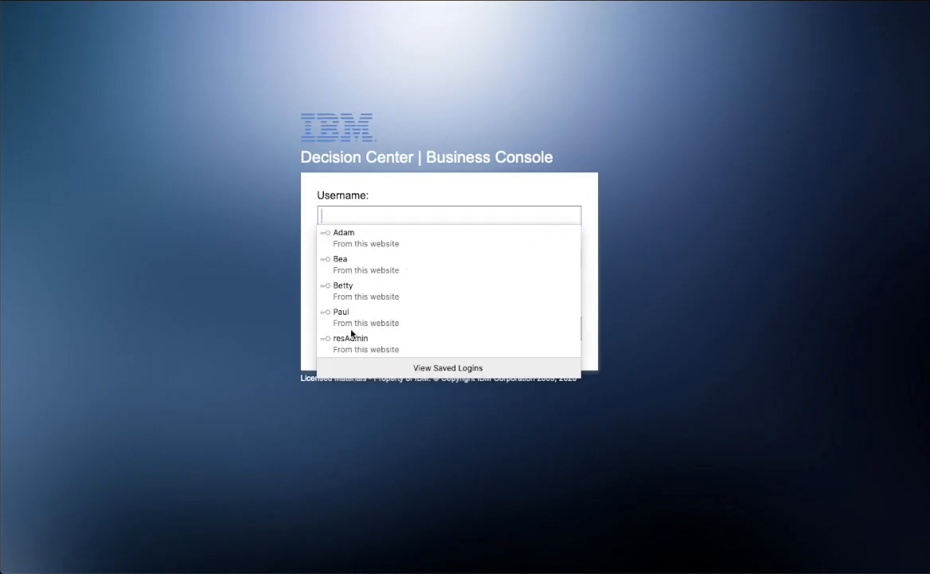
click(347, 322)
click(553, 328)
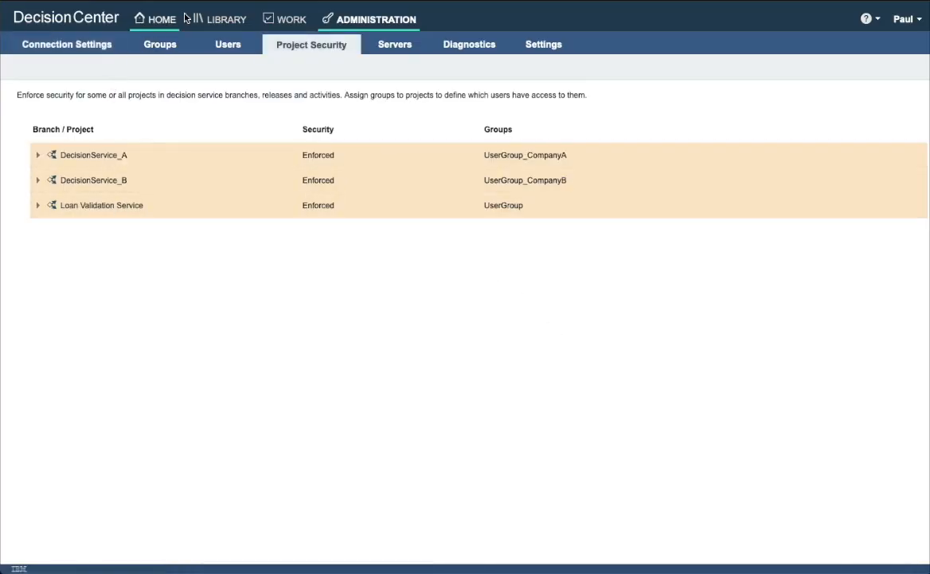
Check the administrator's list of decision services, and review the Loan Validation Service security settings without changing them.
click(219, 19)
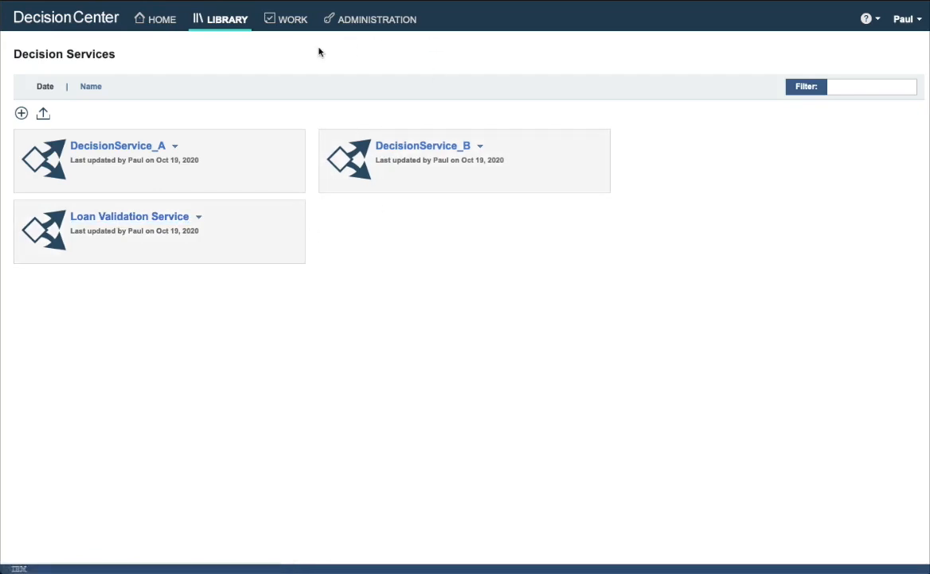
click(349, 19)
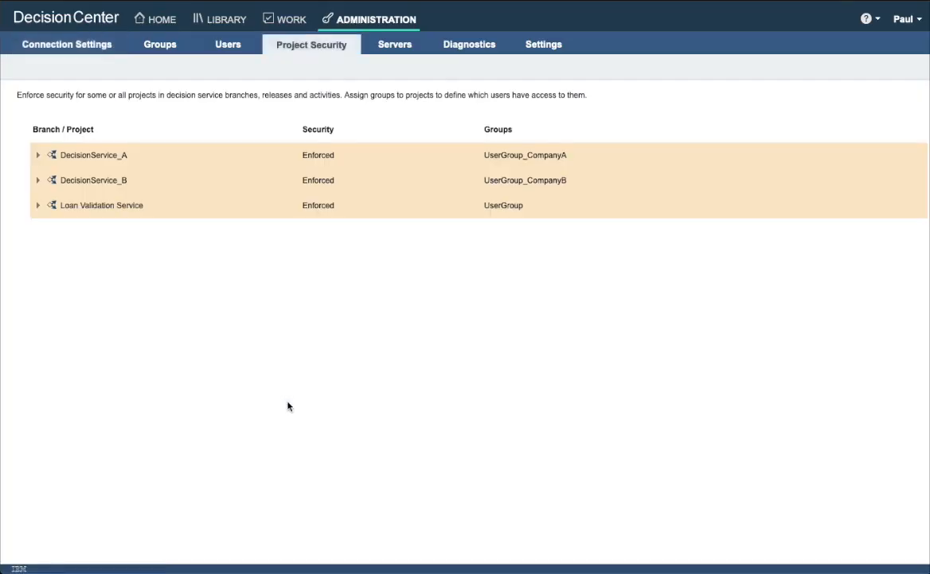
click(291, 208)
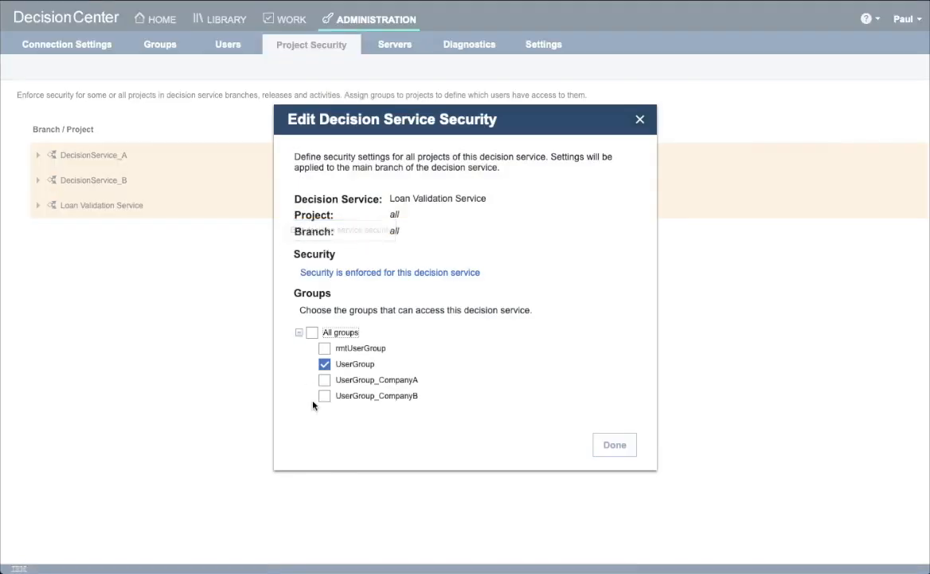
click(639, 119)
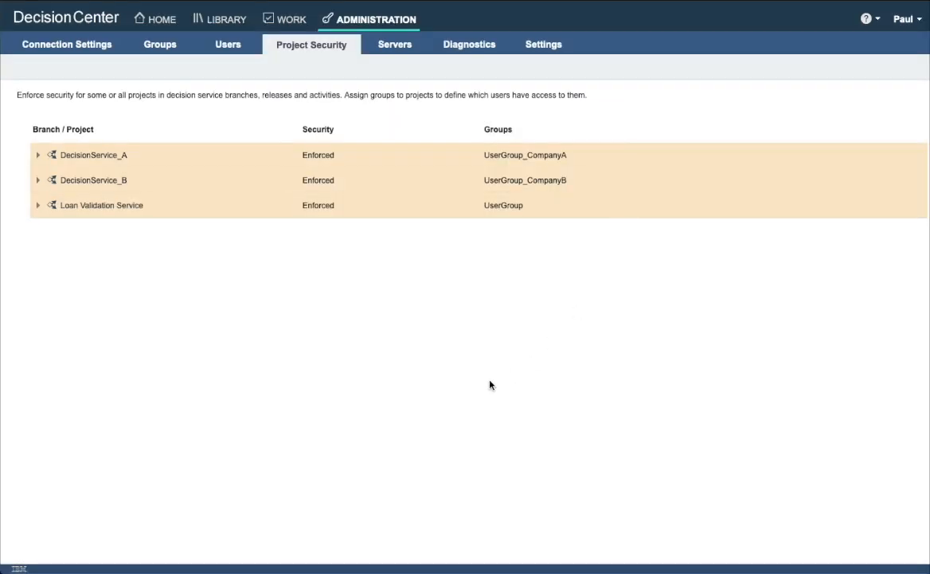